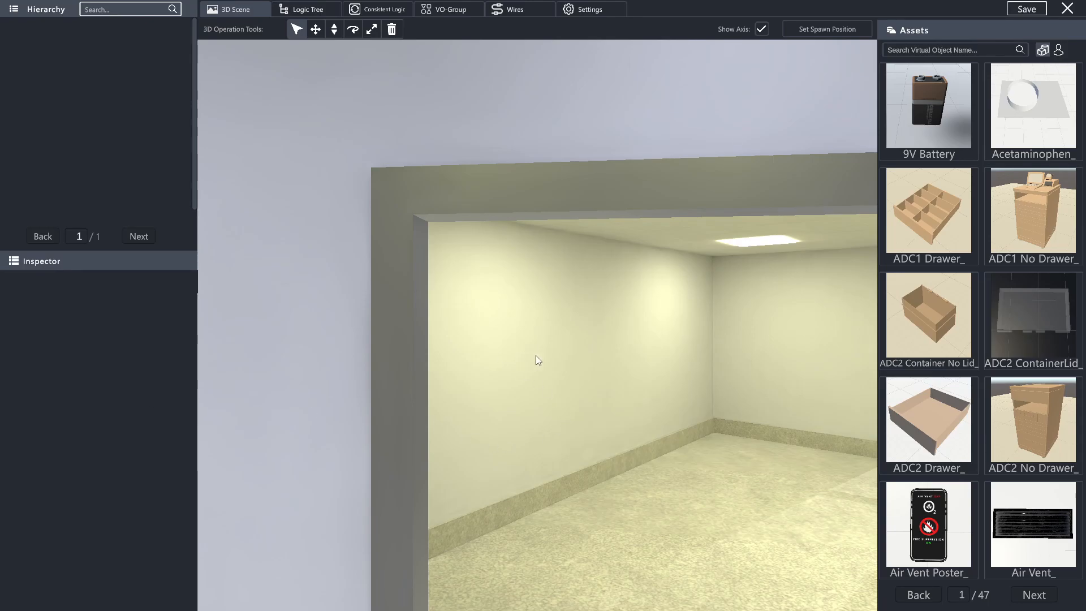
- Look over the room, the doorway and the spawn marker from different distances and angles
scroll(572, 361, "down", 5)
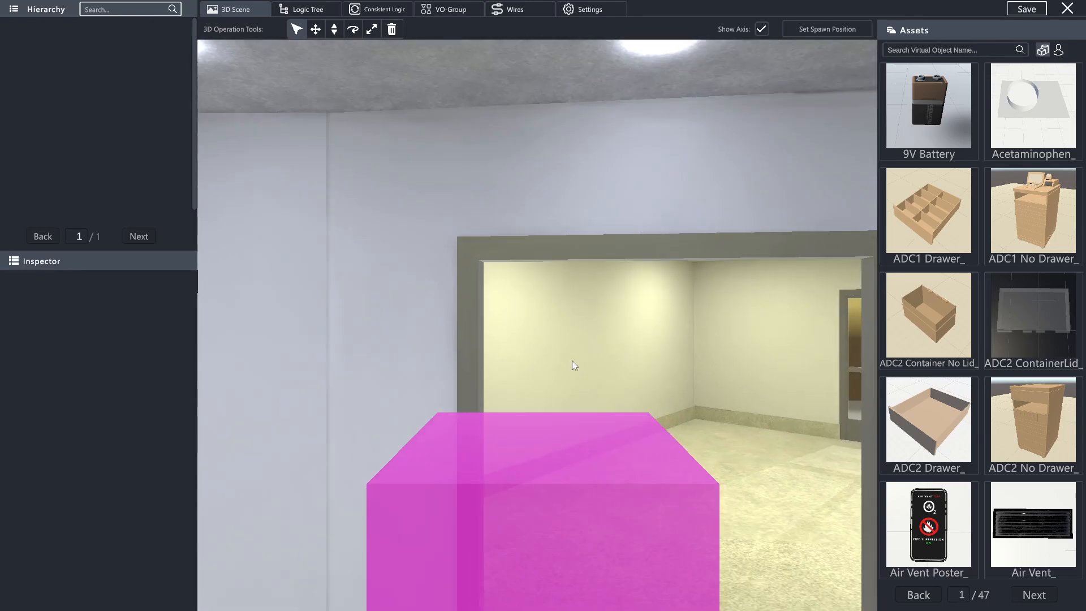
scroll(572, 361, "up", 5)
scroll(572, 361, "up", 2)
scroll(572, 361, "down", 4)
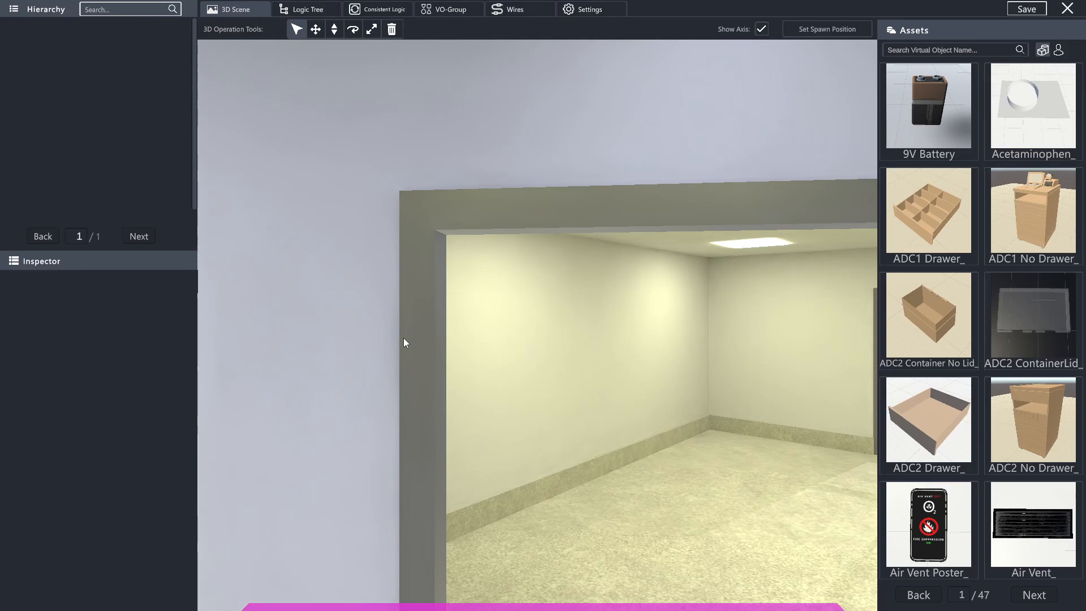
right_click_drag(464, 325, 485, 364)
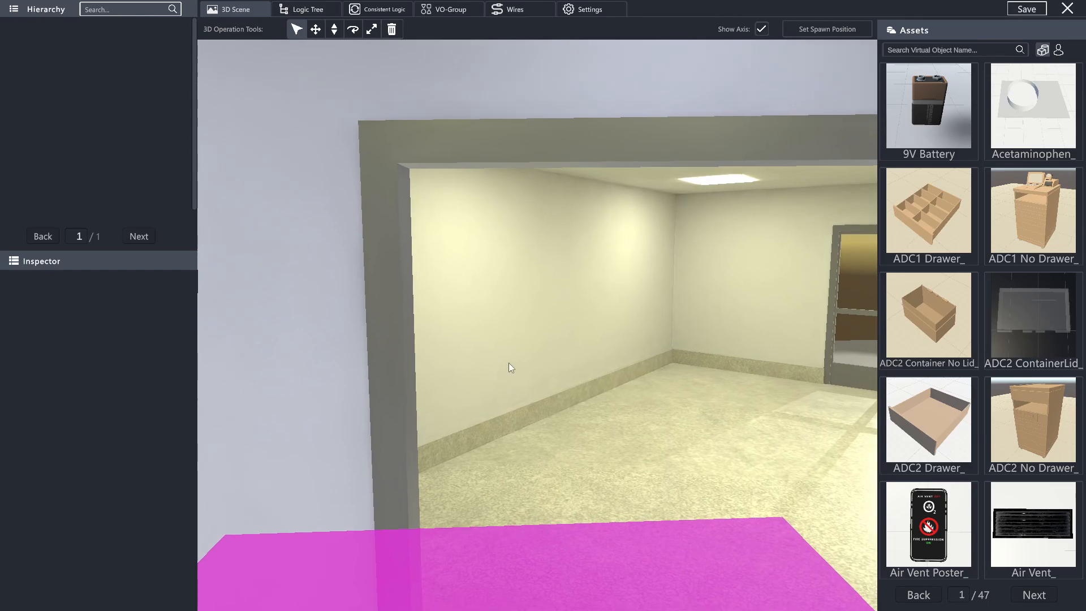
middle_click_drag(524, 335, 586, 262)
key("d")
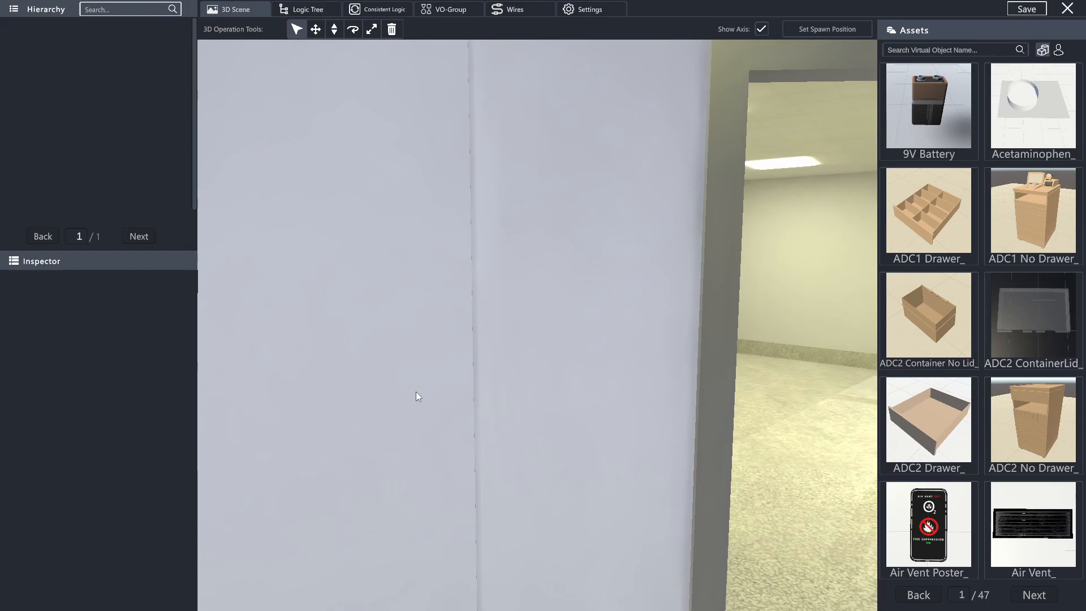
key("d")
key("a")
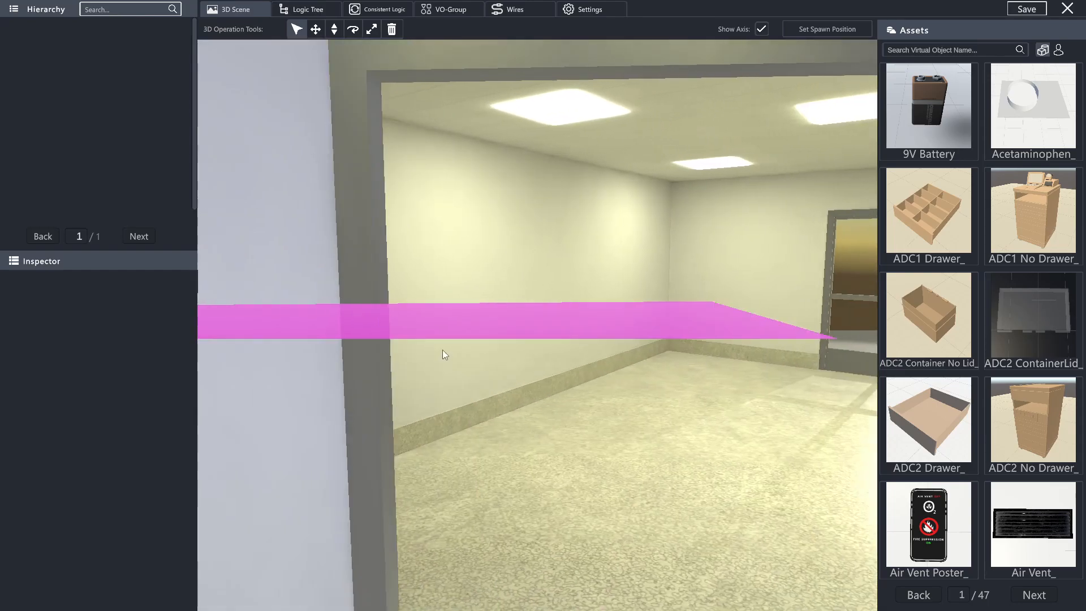
key("s")
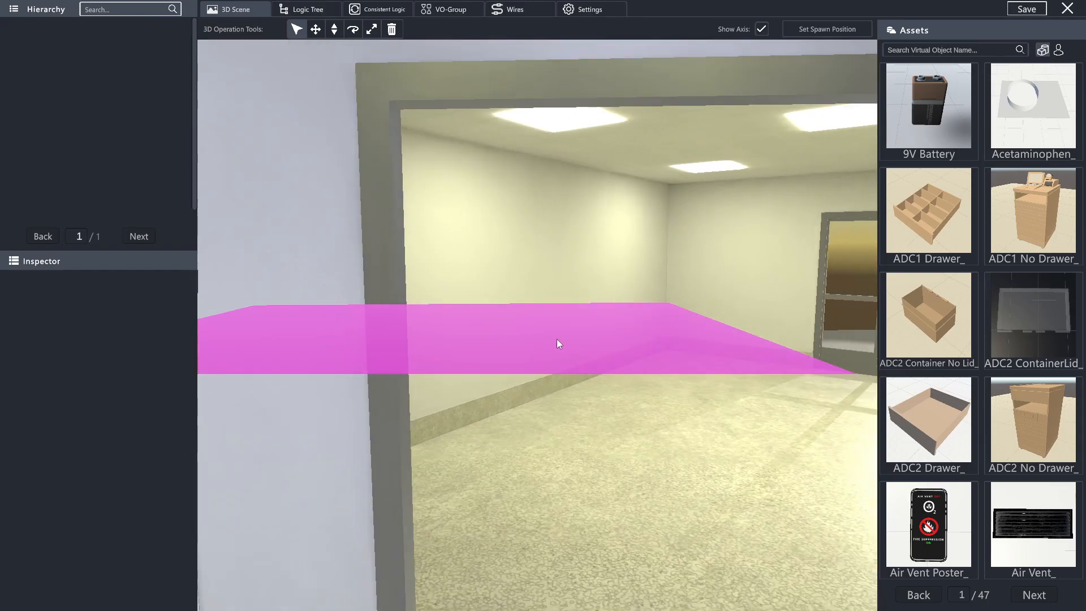
key("s")
key("a")
right_click_drag(493, 317, 748, 426)
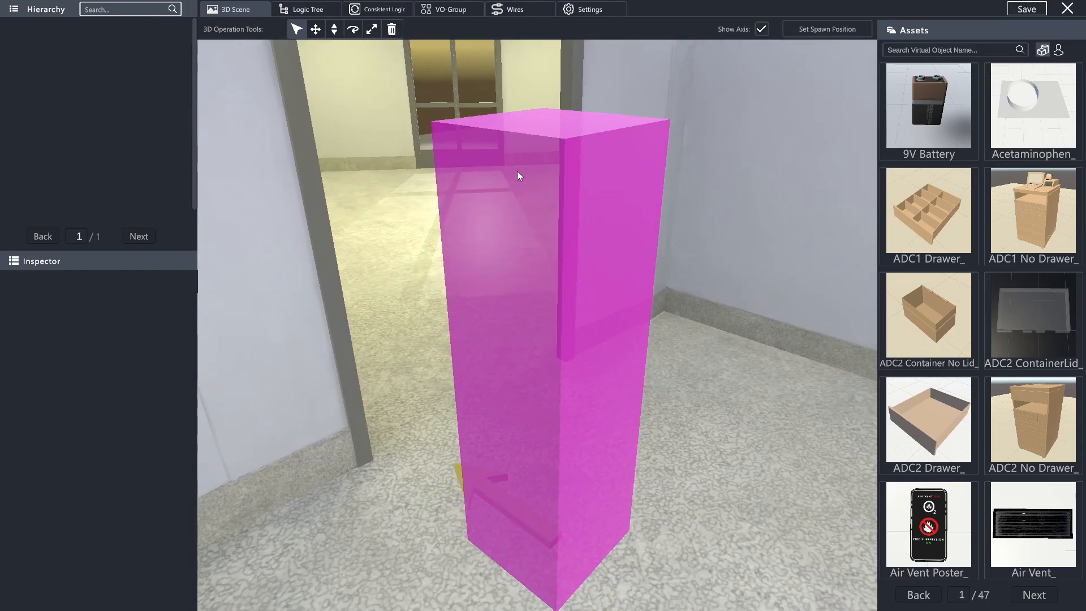
- Reposition the spawn marker on the floor in front of the open doorway and rotate it toward the wall beside the doorway
key("s")
key("a")
right_click_drag(477, 504, 560, 494)
key("d")
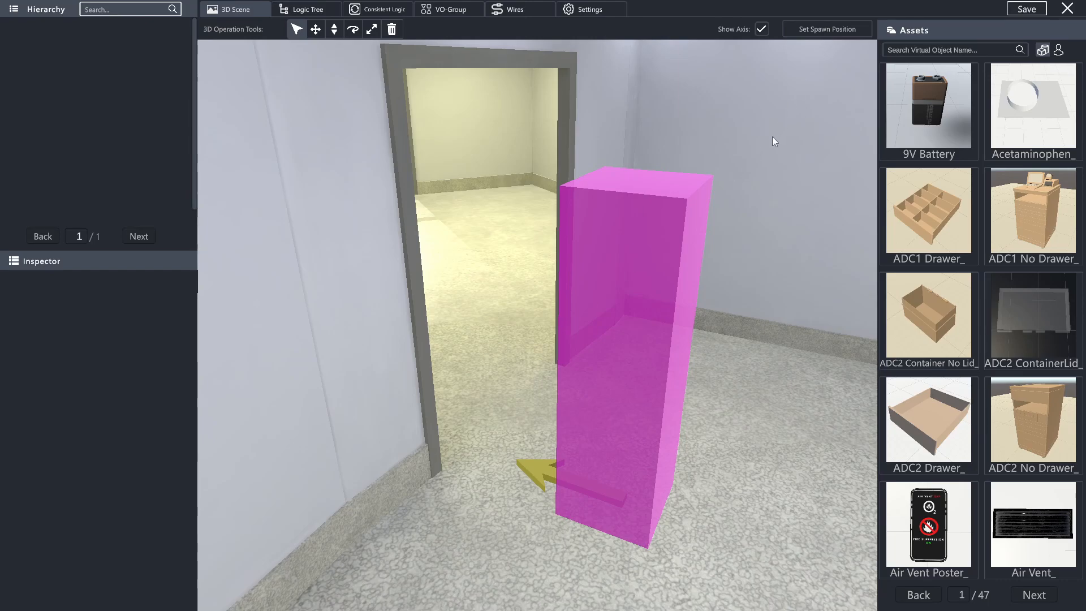
left_click(810, 34)
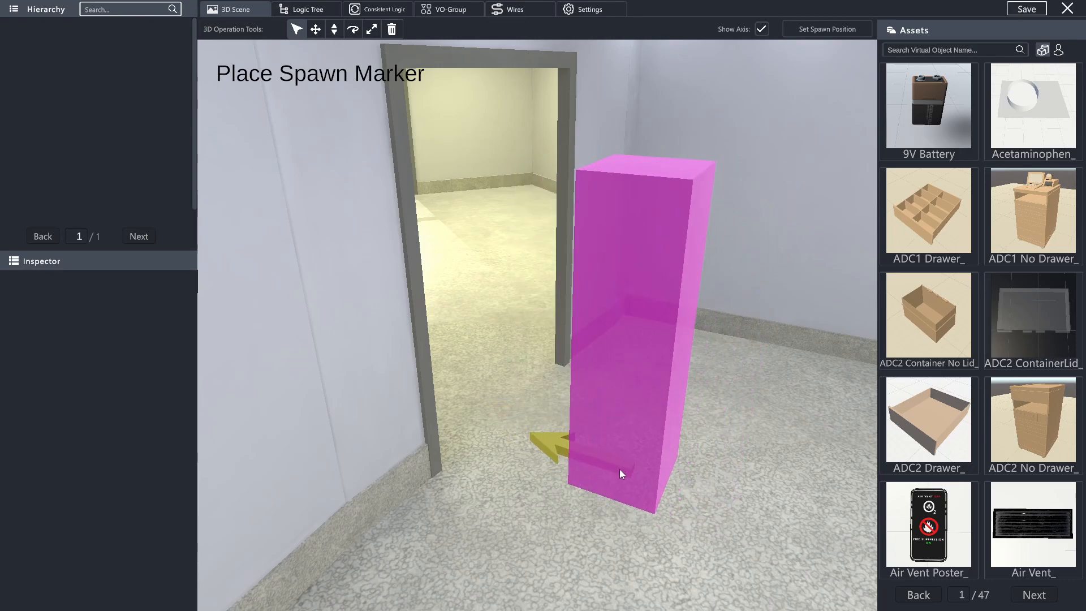
left_click(583, 436)
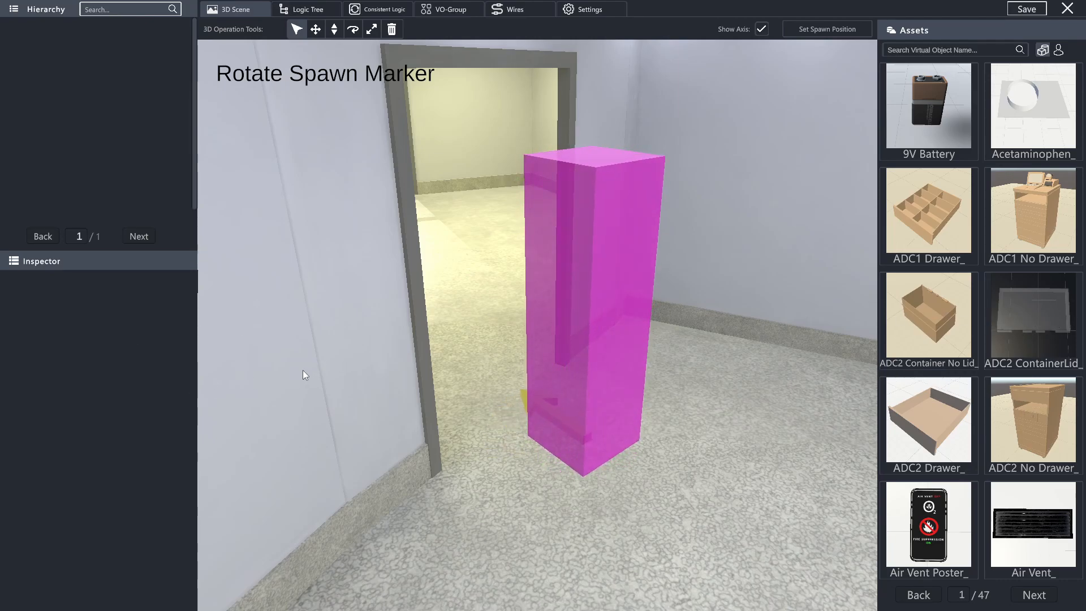
left_click(250, 389)
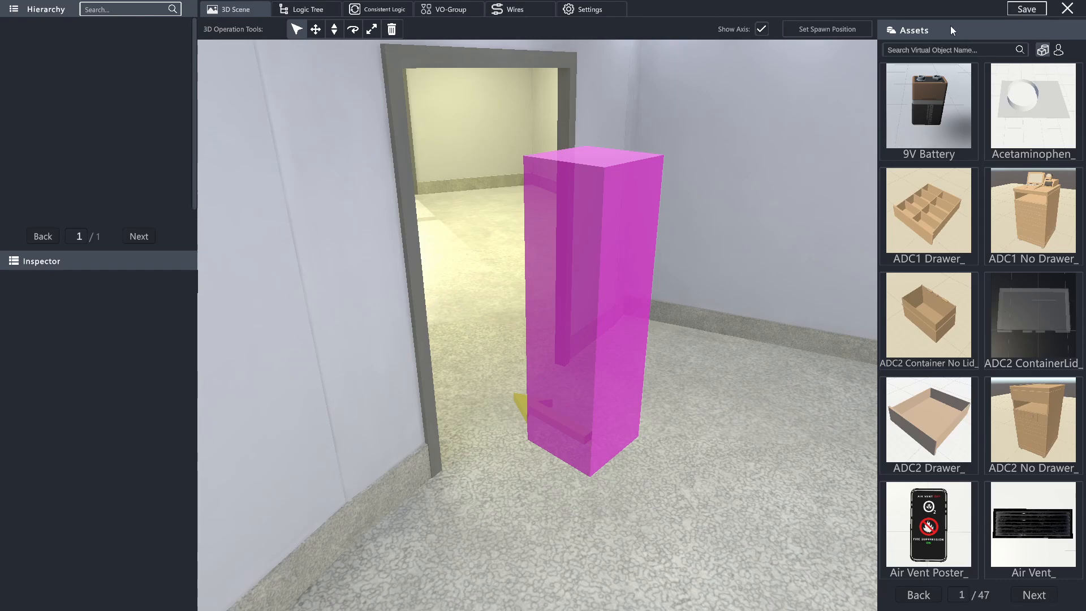
- Browse the virtual object assets up to page 6 of the library
left_click(1040, 596)
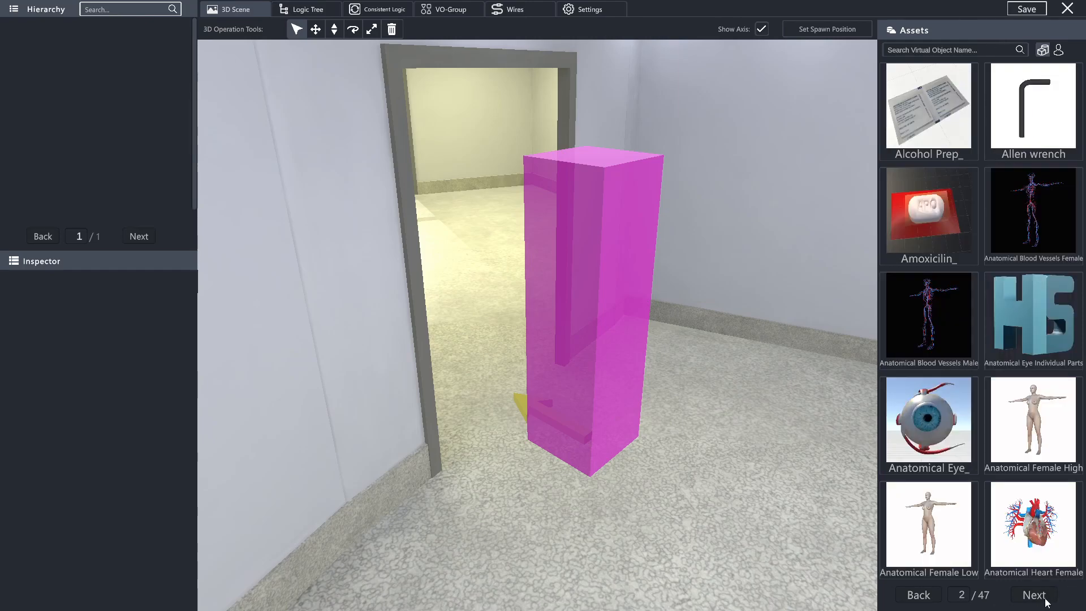
left_click(1040, 596)
left_click(927, 598)
left_click(927, 599)
left_click(1040, 596)
left_click(1040, 596)
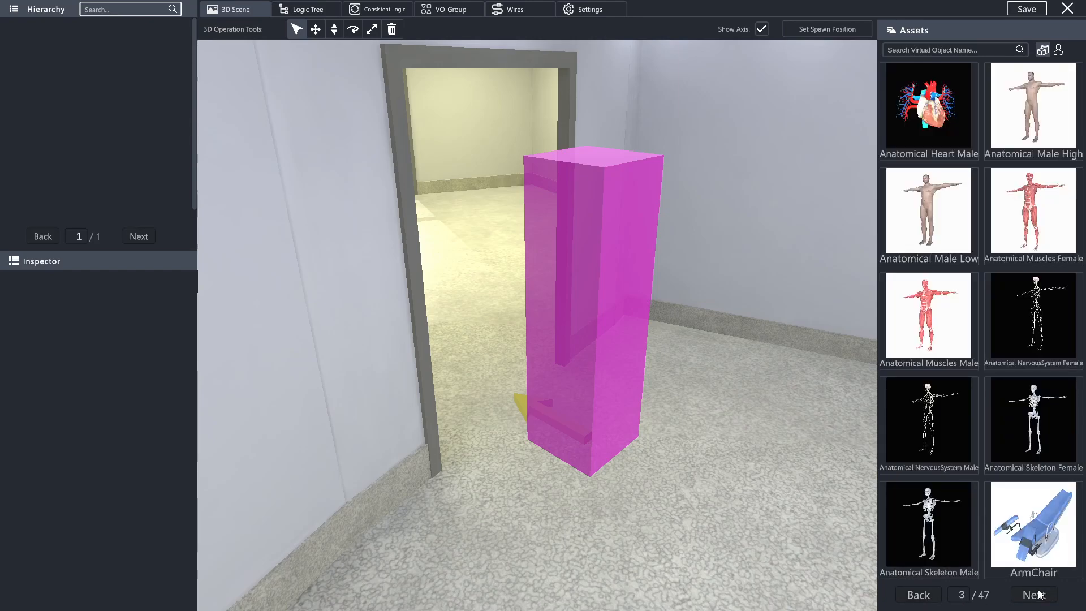
left_click(1040, 596)
left_click(1040, 596)
left_click(1040, 595)
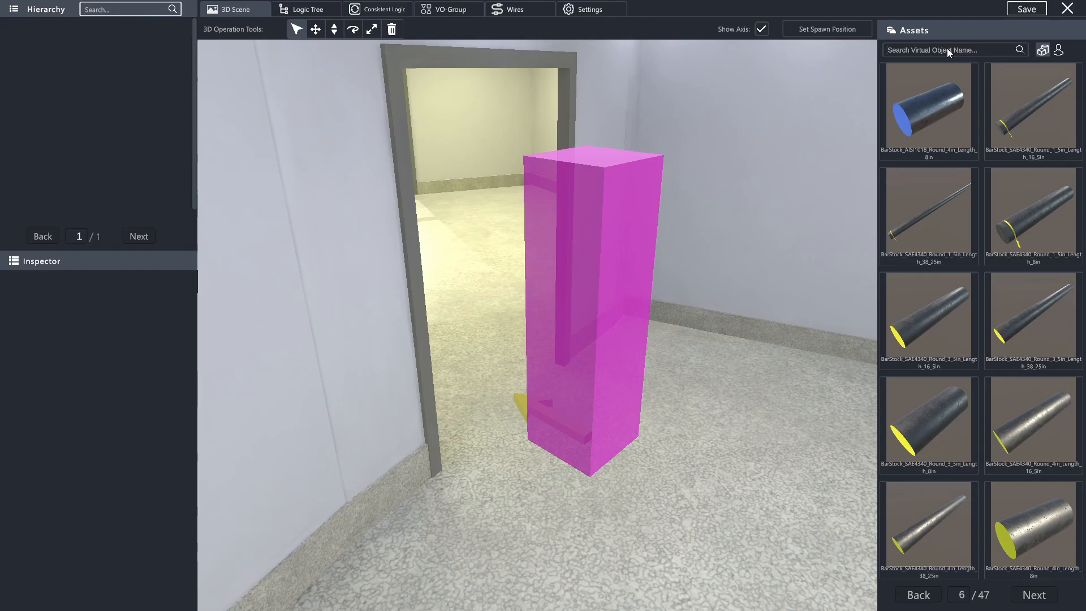
- Search the virtual object assets for "Door" and clear the search
type("Door")
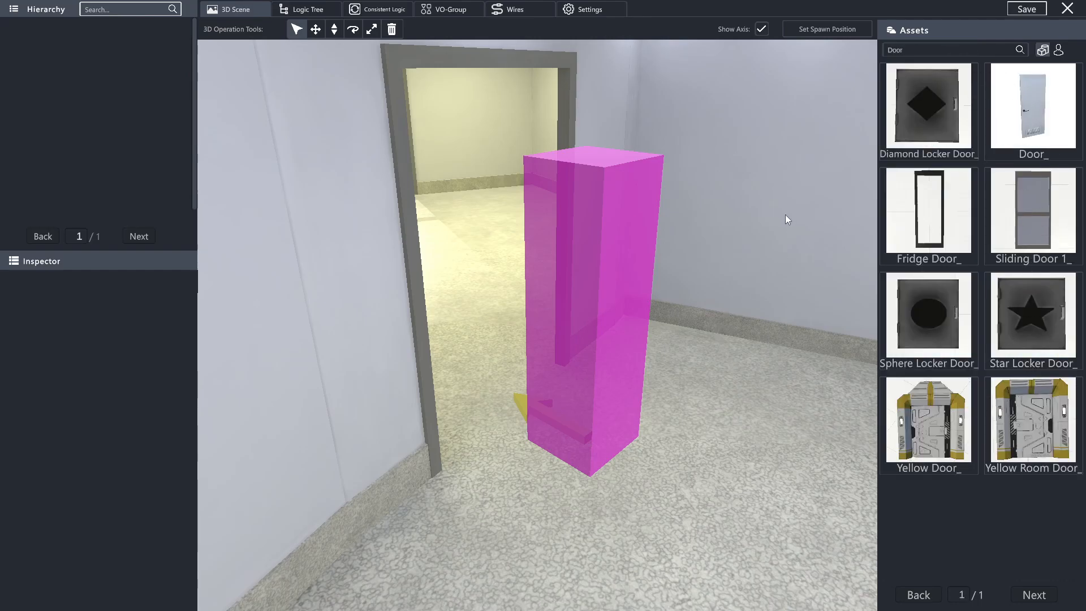
left_click(938, 49)
key("BackSpace")
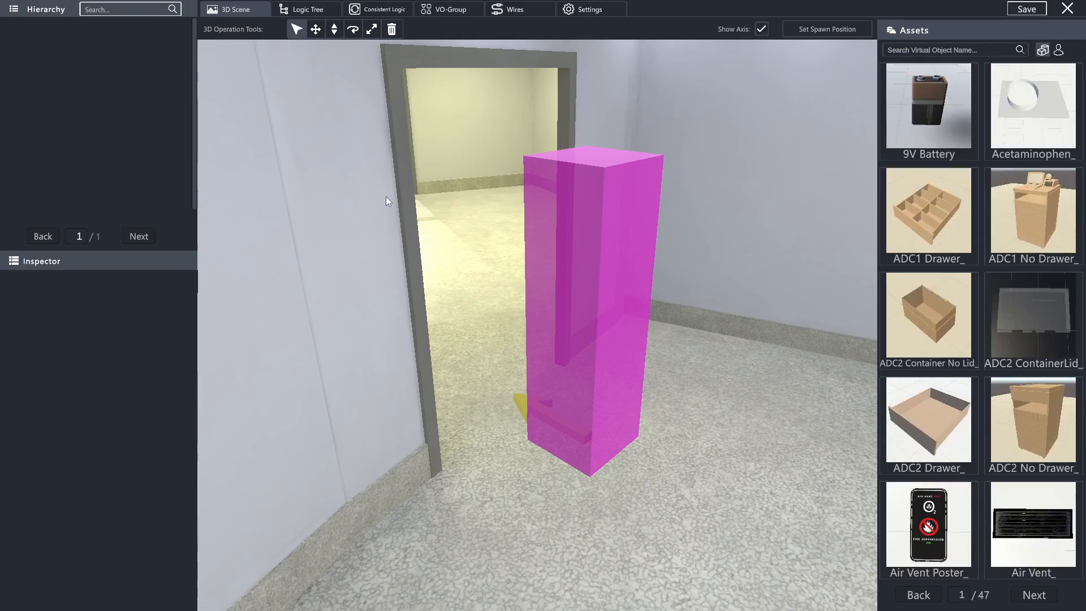
- Switch the asset library to characters and browse through its pages
left_click(1060, 51)
left_click(1037, 595)
left_click(1035, 597)
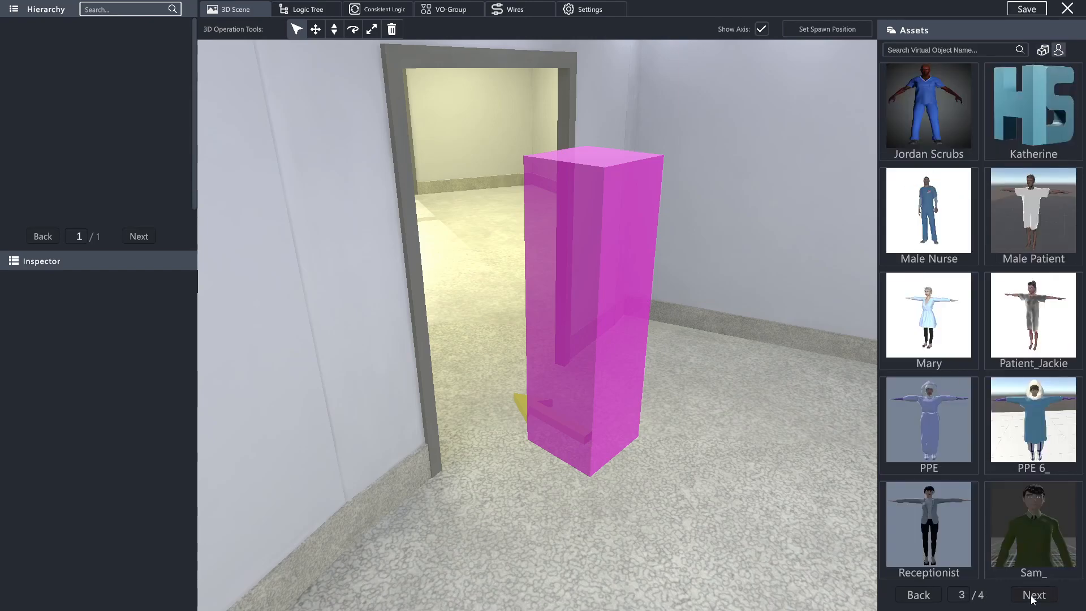
left_click(1033, 598)
left_click(924, 597)
left_click(925, 599)
- Search the character assets for "Sam", clear the search and return to the virtual object assets
left_click(923, 54)
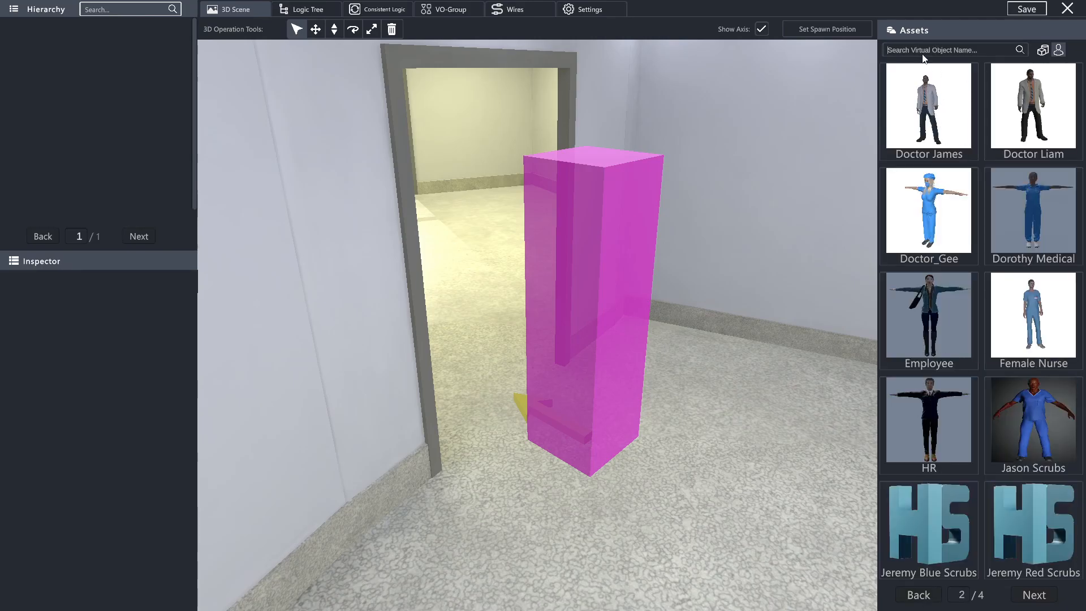
type("Sam")
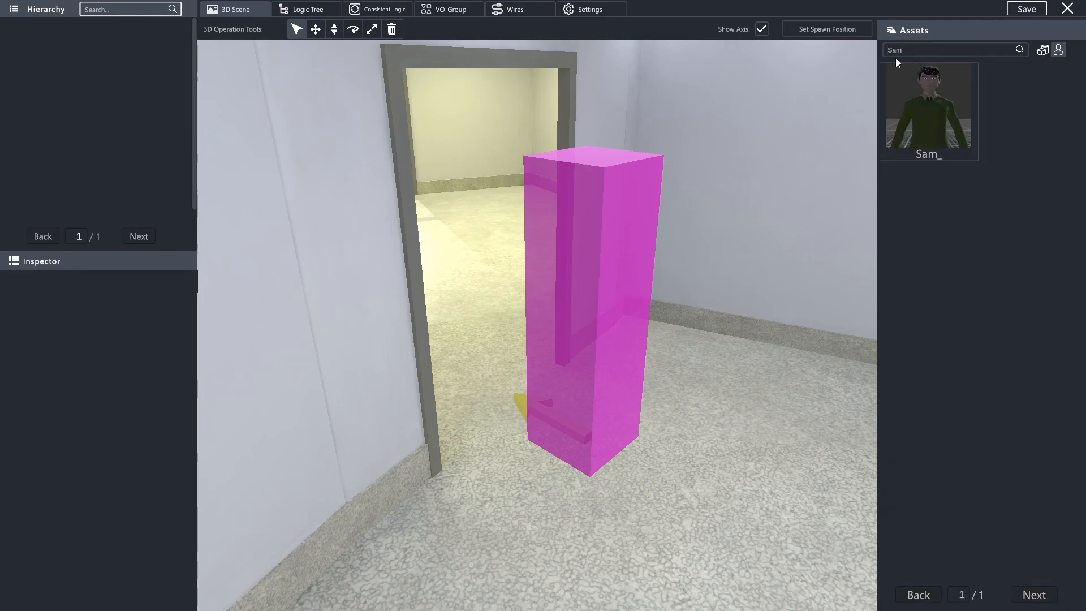
double_click(946, 49)
key("BackSpace")
left_click(1042, 49)
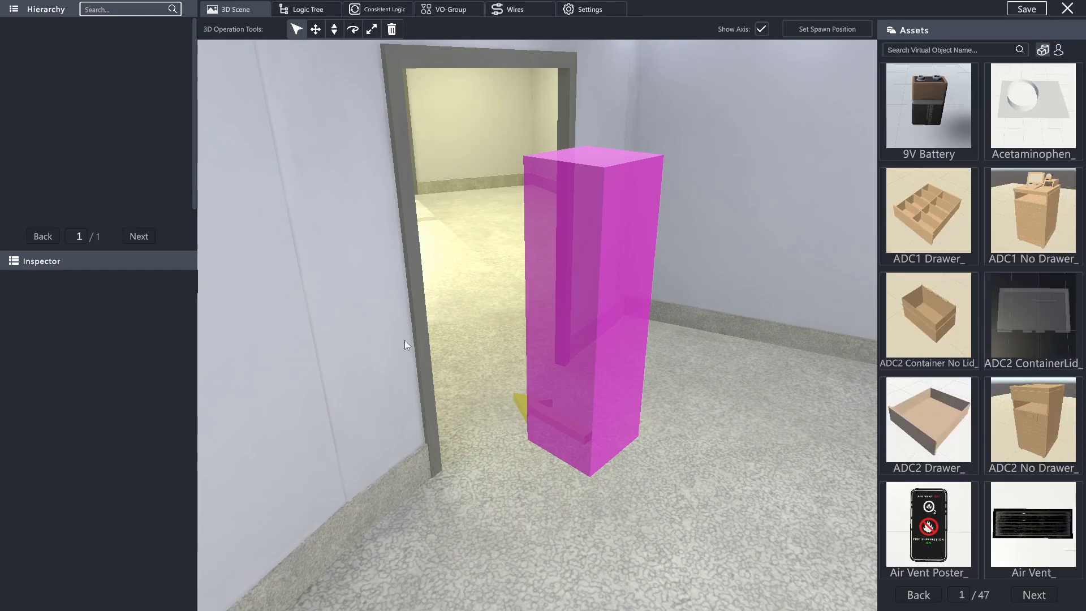
- Set the spawn position on the floor at the yellow room's entrance, with the marker's arrow facing the far wall
right_click_drag(390, 323, 849, 333)
right_click_drag(393, 386, 792, 413)
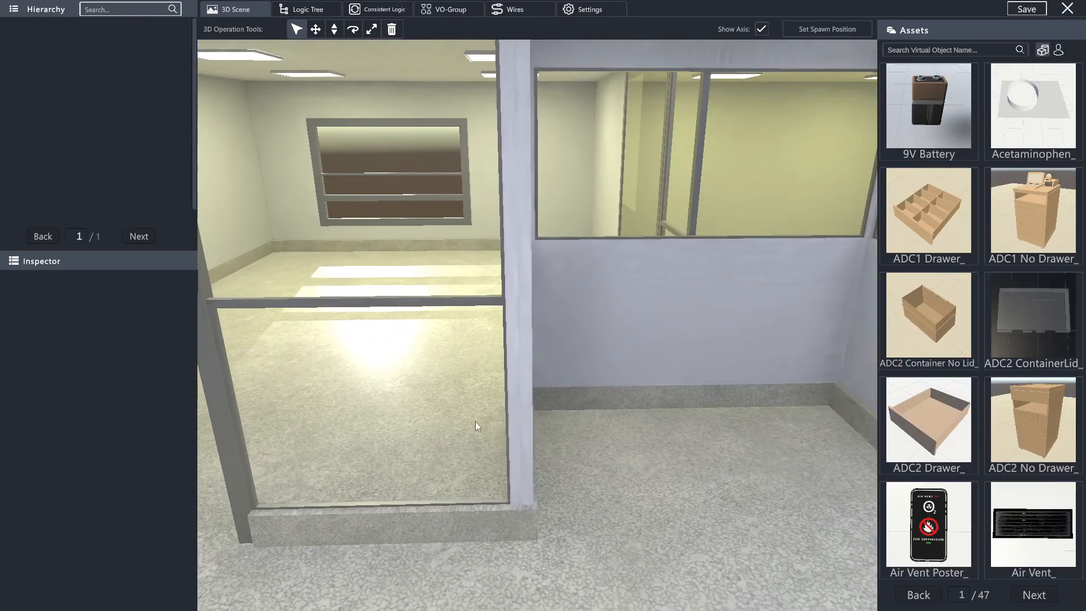
right_click_drag(476, 422, 860, 406)
key("w")
right_click_drag(487, 385, 917, 410)
right_click_drag(396, 387, 134, 367)
mouse_move(634, 405)
right_mouse_down()
mouse_move(296, 397)
mouse_move(368, 399)
mouse_move(301, 446)
mouse_move(514, 546)
mouse_move(599, 406)
mouse_move(634, 405)
right_mouse_up()
key("w")
left_click(839, 33)
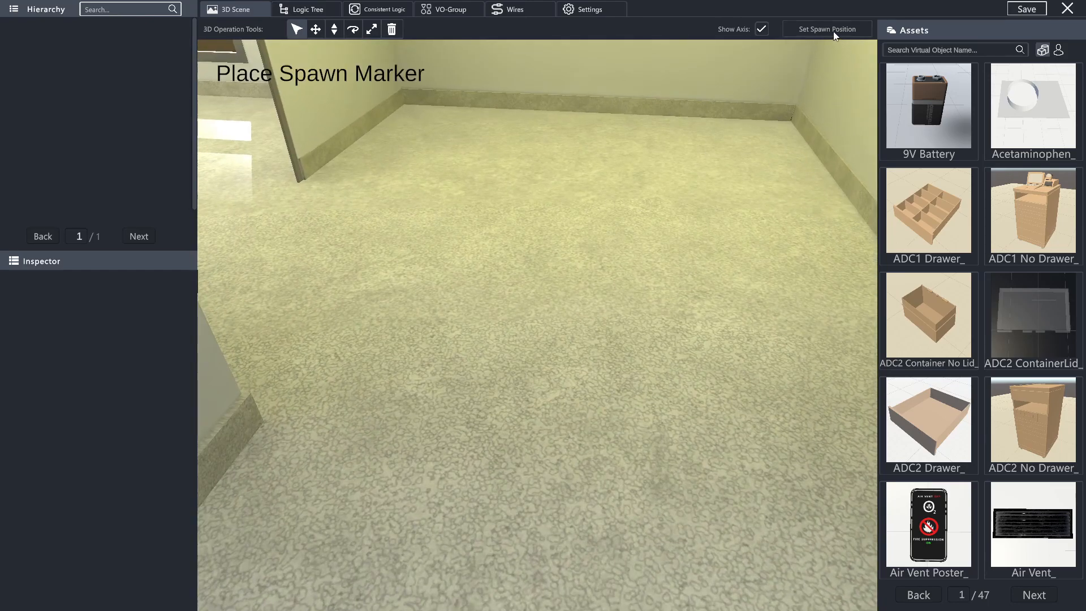
left_click(563, 420)
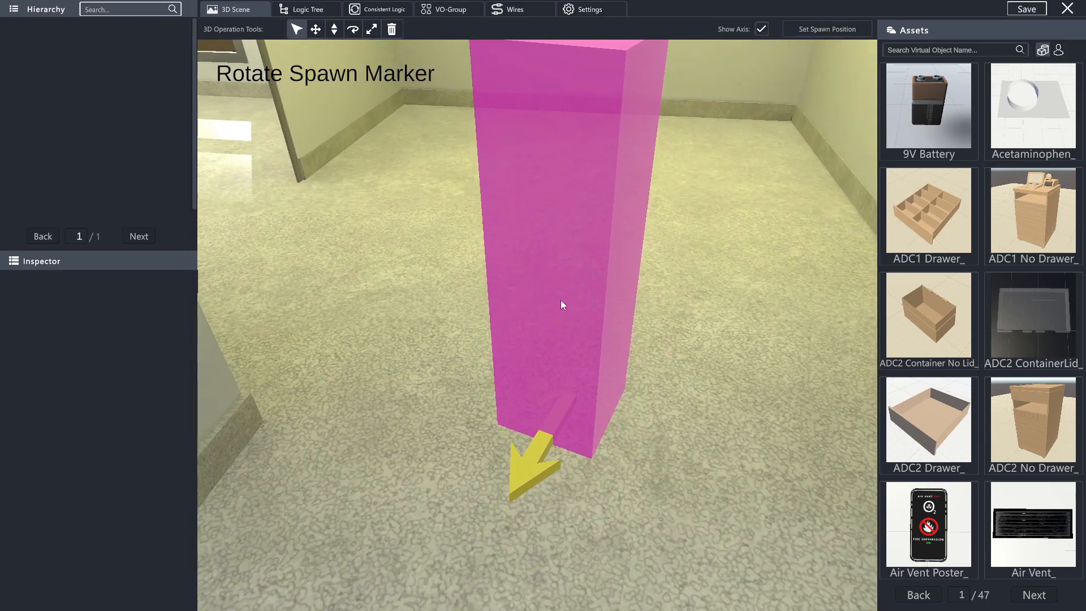
left_click(981, 258)
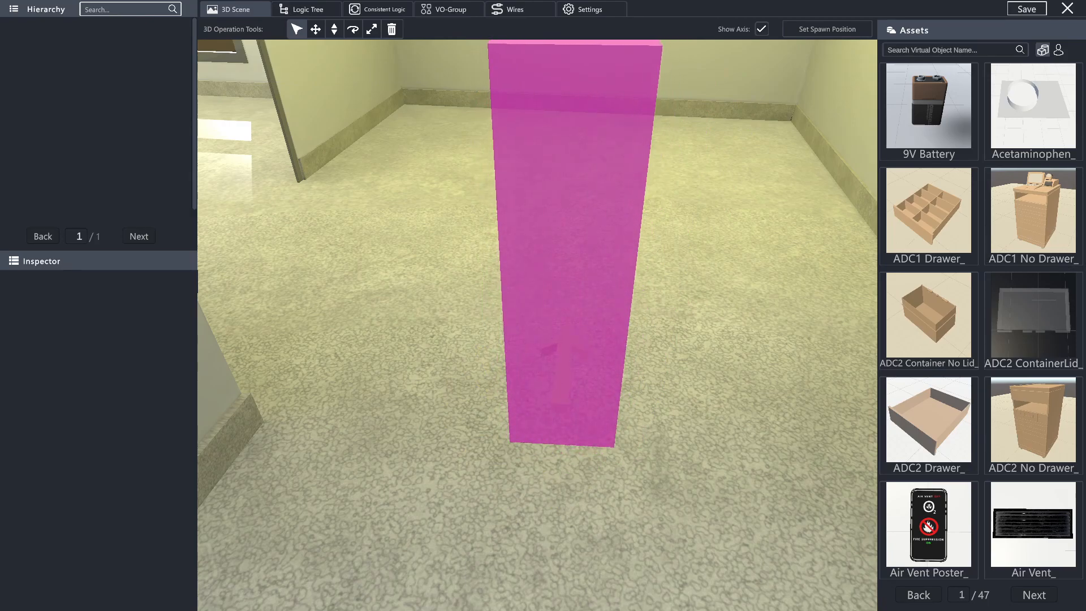
- Place the Colleague_ character from the character assets on the yellow room's floor beside the spawn marker
scroll(537, 325, "down", 2)
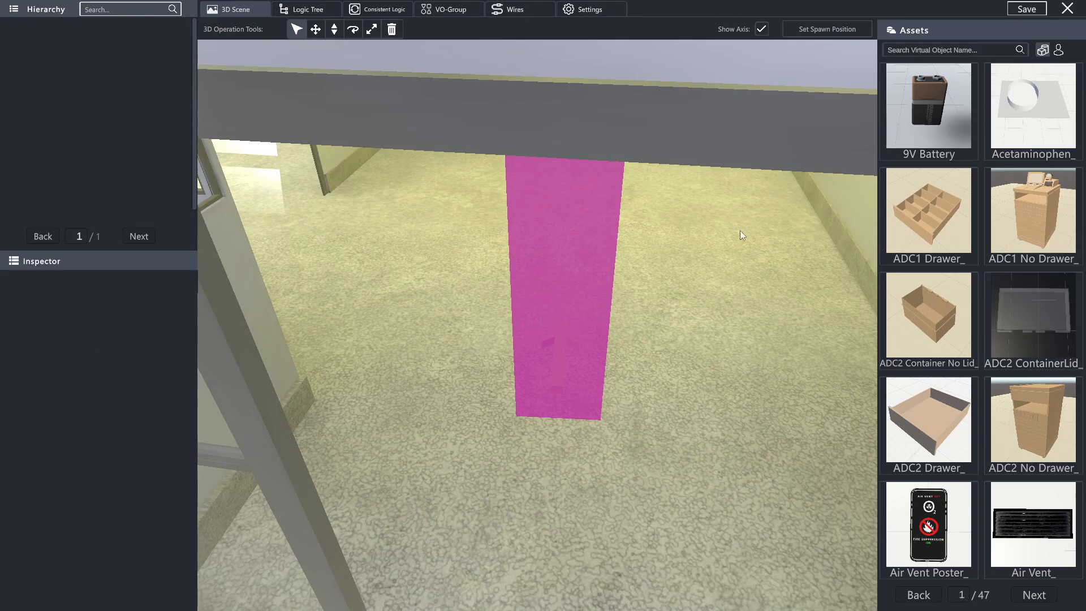
mouse_move(577, 348)
right_mouse_down()
mouse_move(524, 283)
mouse_move(554, 273)
right_mouse_up()
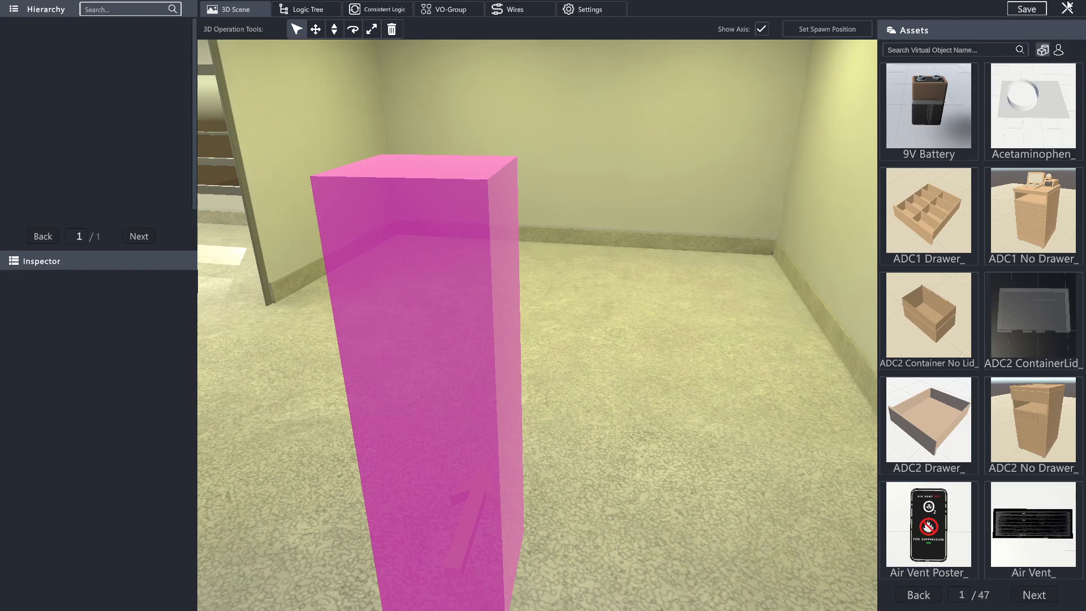
left_click(1059, 50)
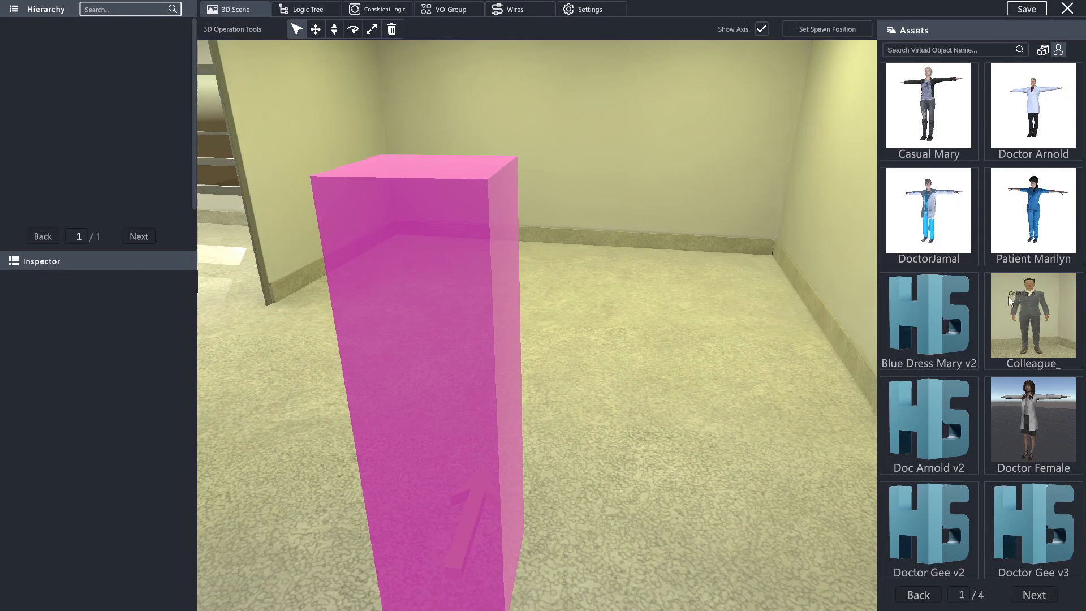
left_click(1026, 311)
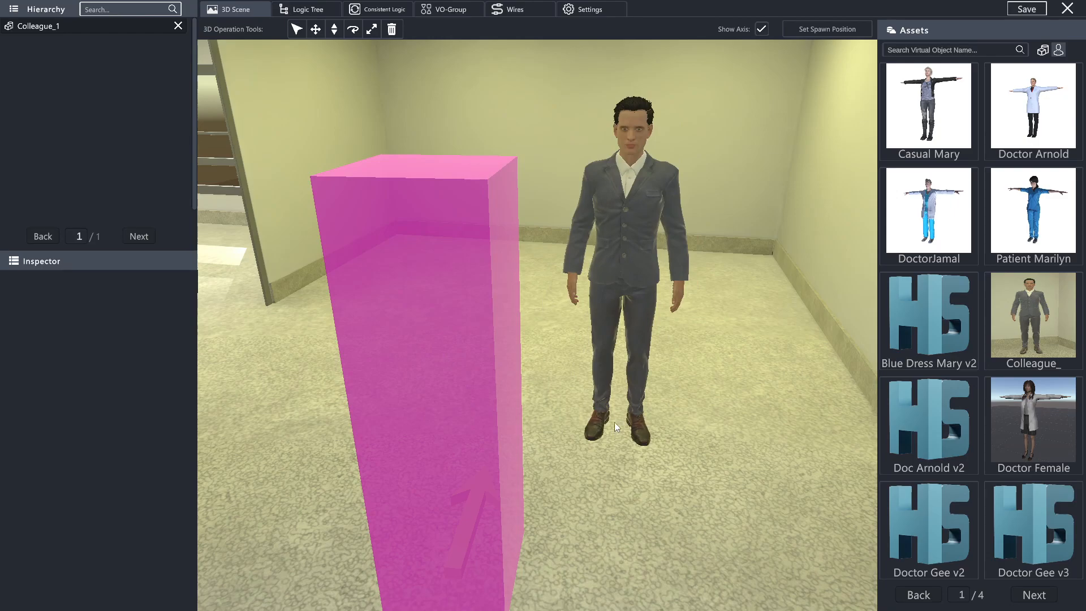
- Select the placed colleague character and turn off the display of its axis arrows
left_click(541, 371)
right_click_drag(618, 276, 482, 181)
key("d")
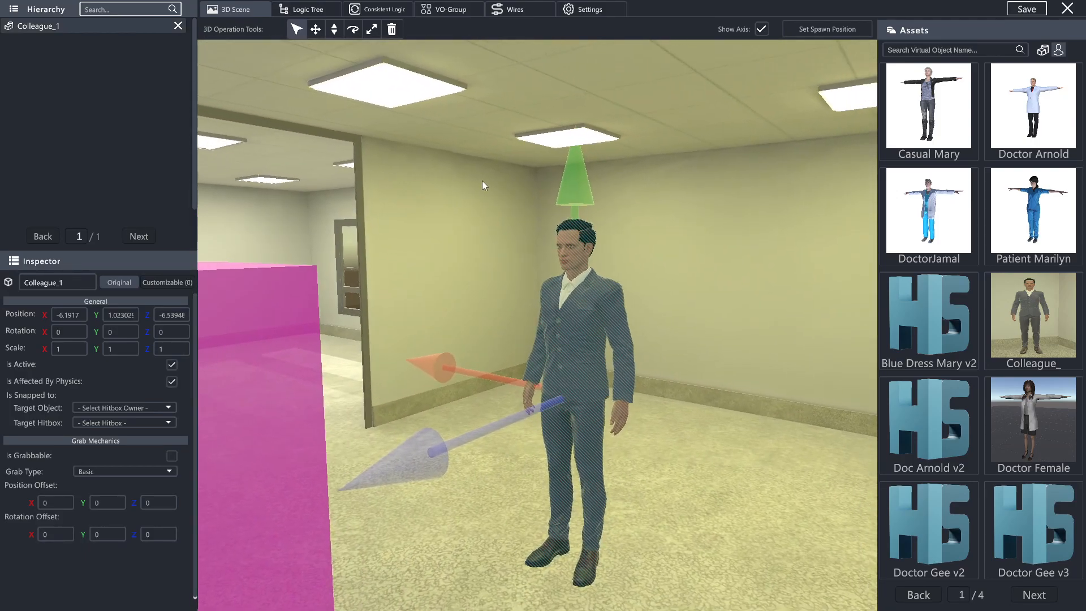
left_click(762, 29)
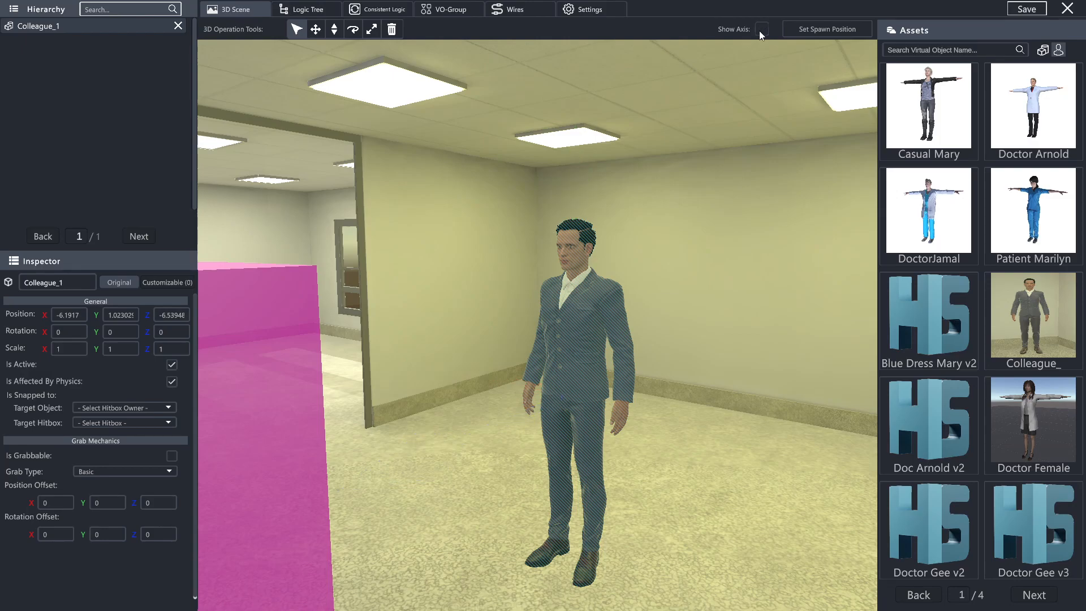
left_click(761, 30)
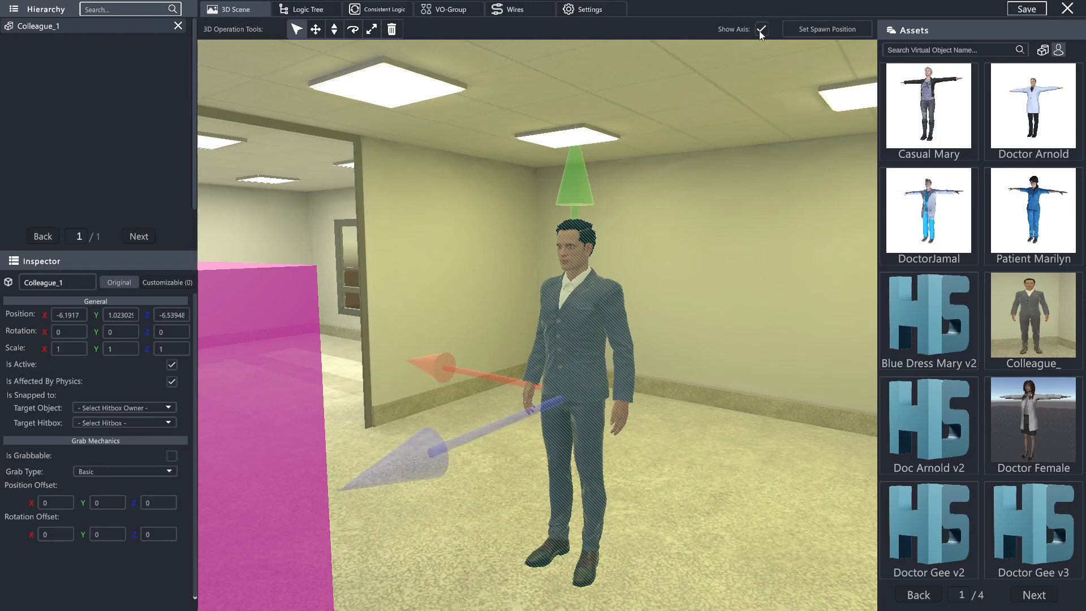
left_click(761, 31)
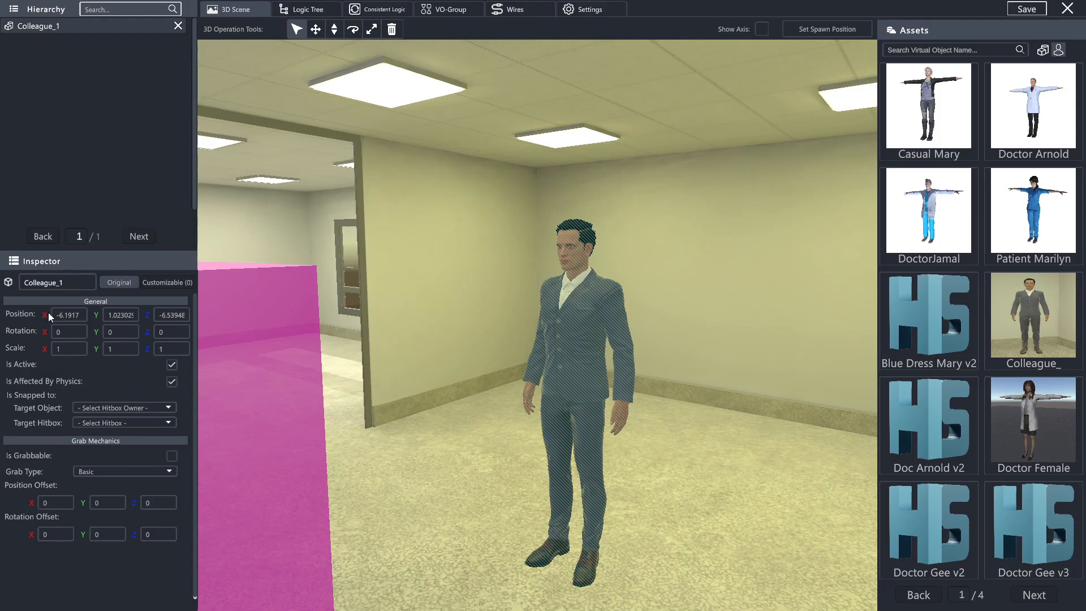
- Create a new custom attribute for the selected colleague character
left_click(164, 282)
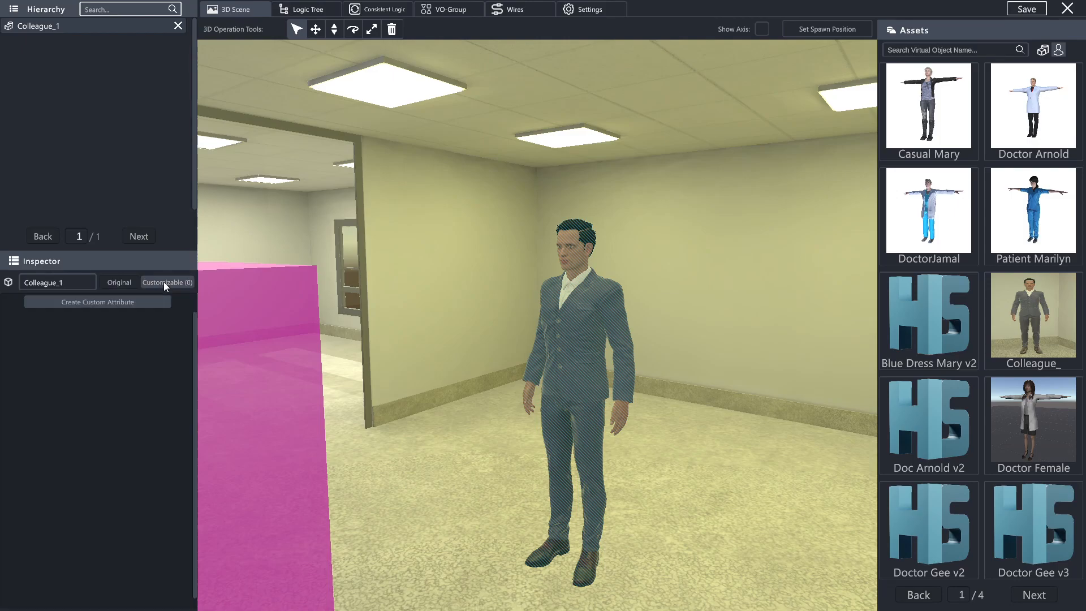
left_click(116, 301)
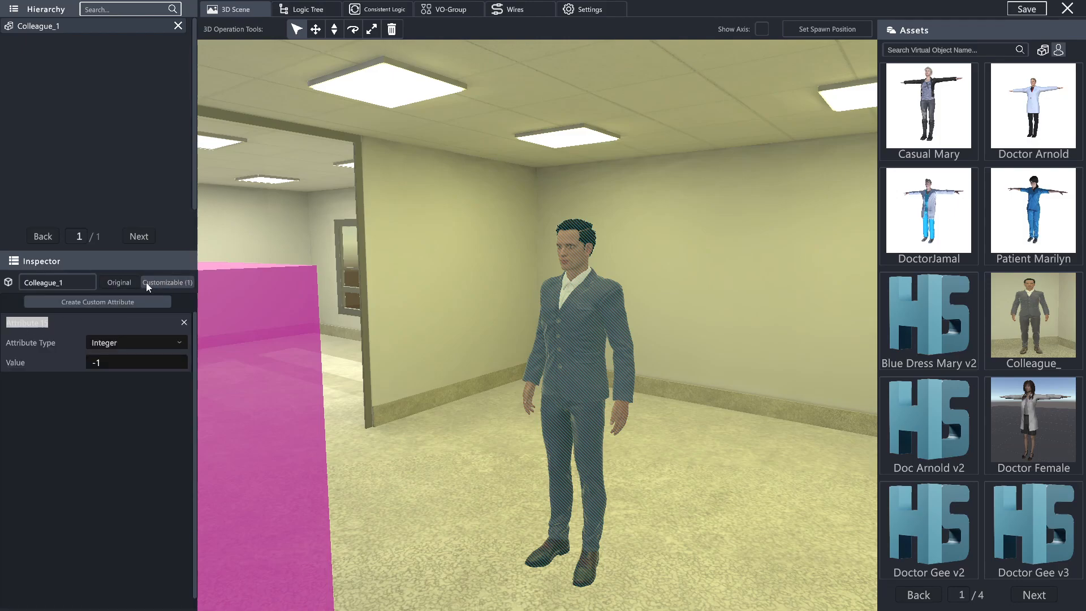
- Name the new custom attribute "Attribute Name" with type Integer and value 0, and delete it from the colleague character
type("Attrib")
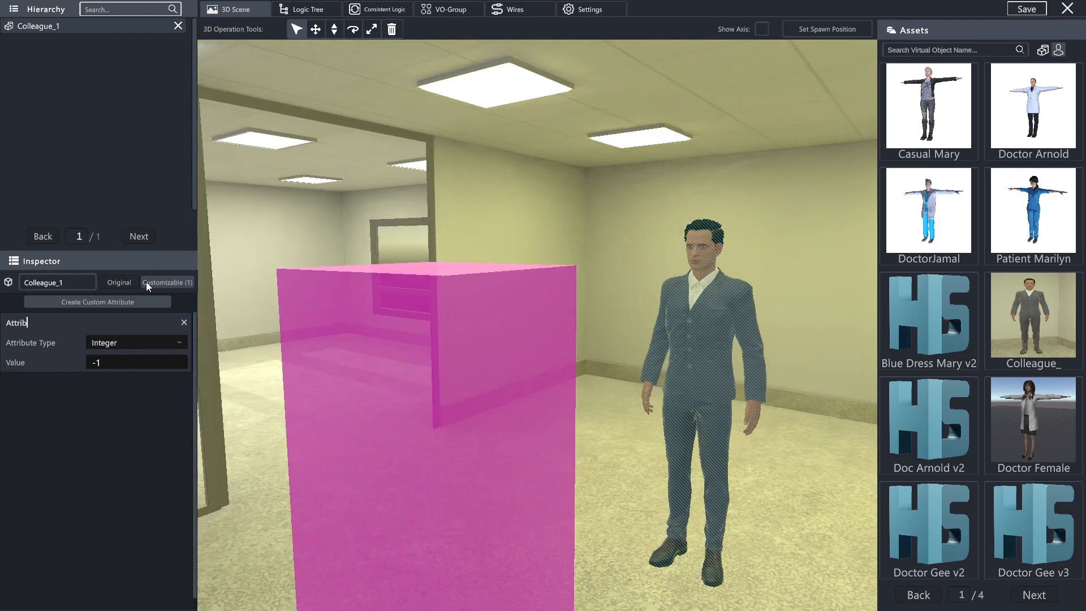
type("ute Name")
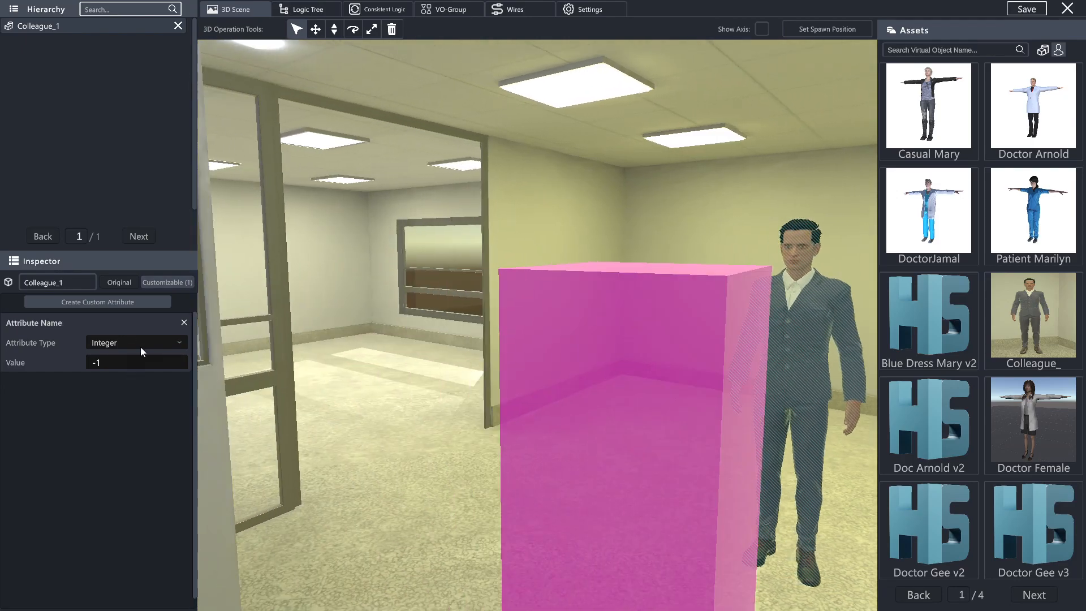
left_click(140, 347)
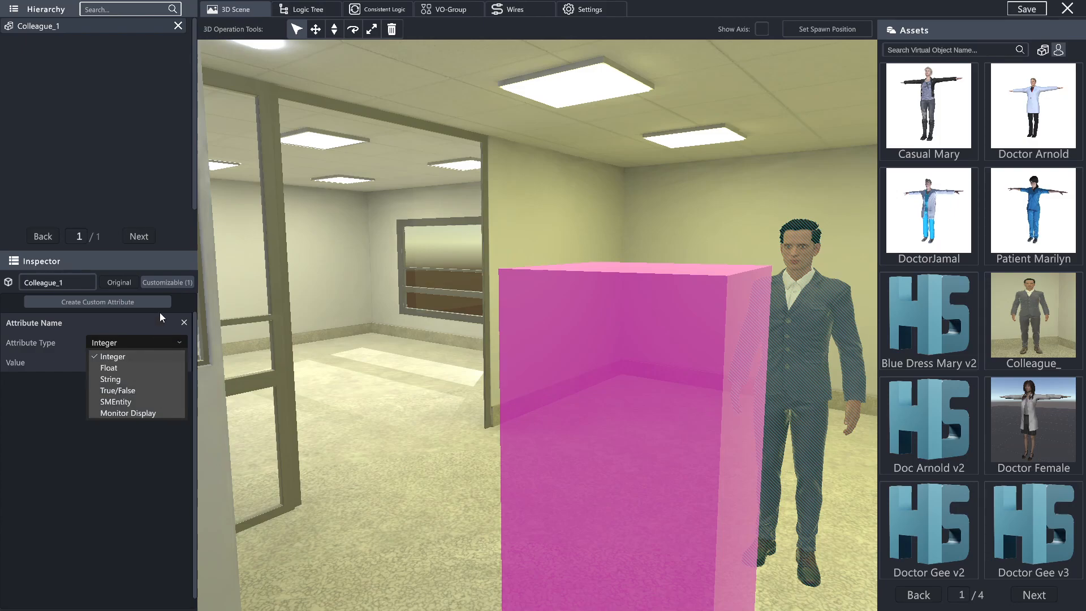
left_click(137, 353)
left_click(143, 363)
type("0")
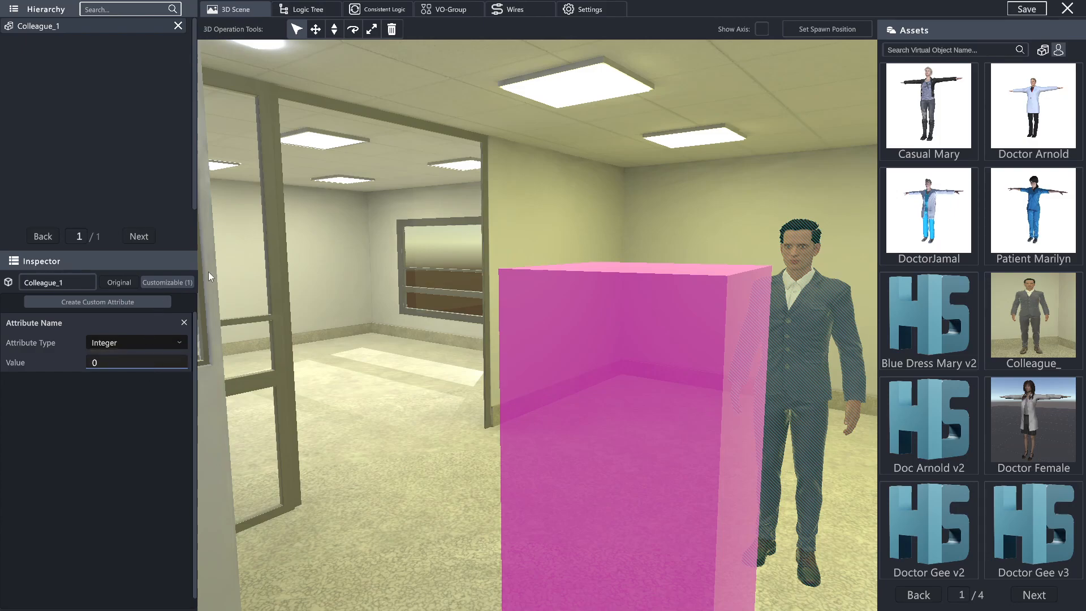
left_click(184, 323)
- Move the colleague character horizontally across the floor to about X -6.63, Z -5.55, and deselect it
right_click_drag(227, 287, 400, 311)
key("d")
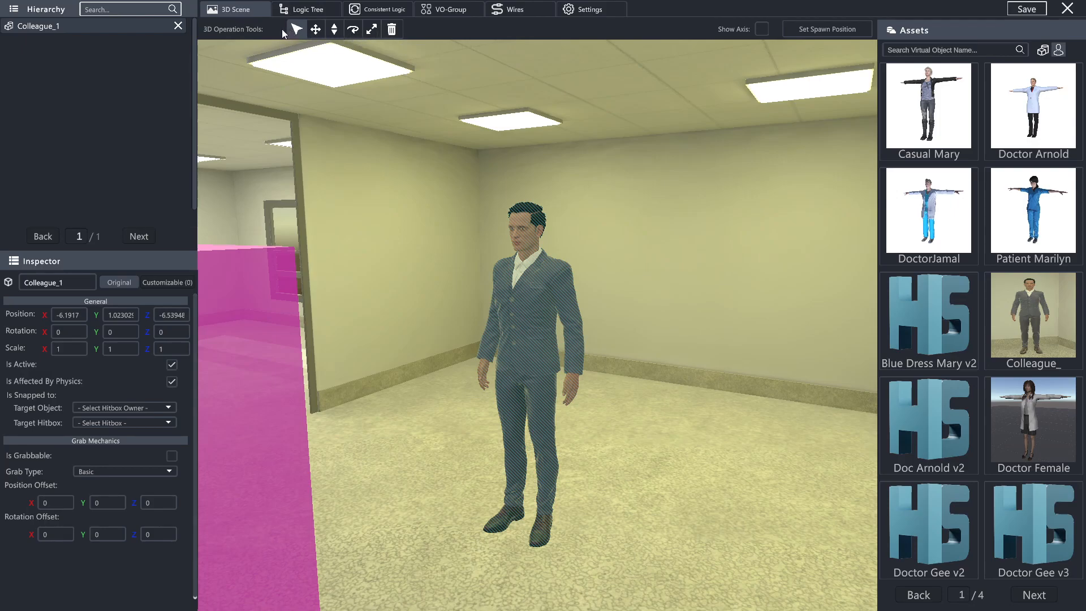
left_click(317, 29)
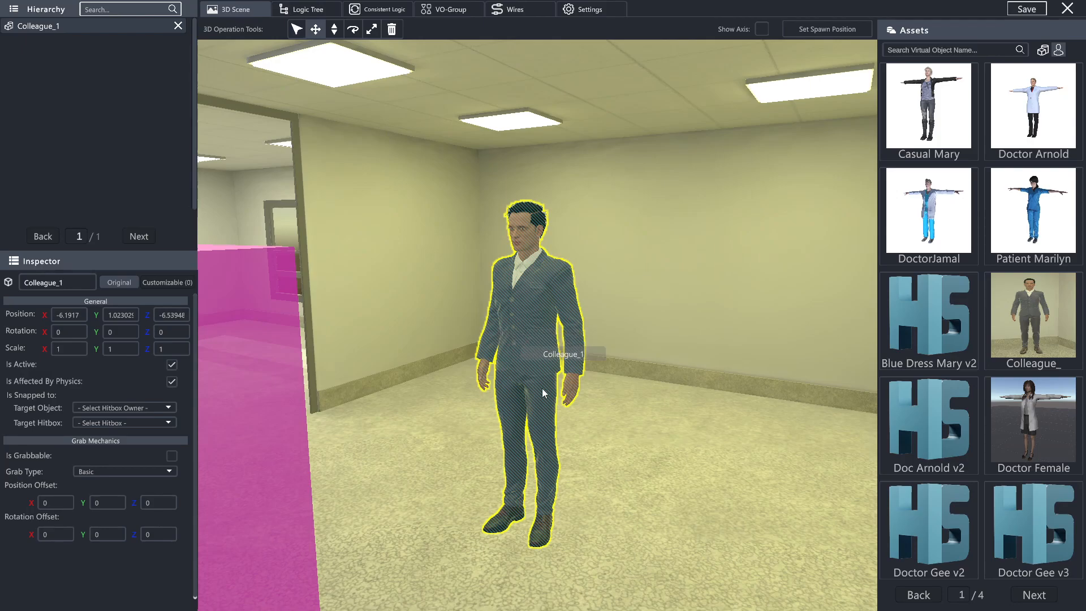
left_click_drag(541, 383, 508, 430)
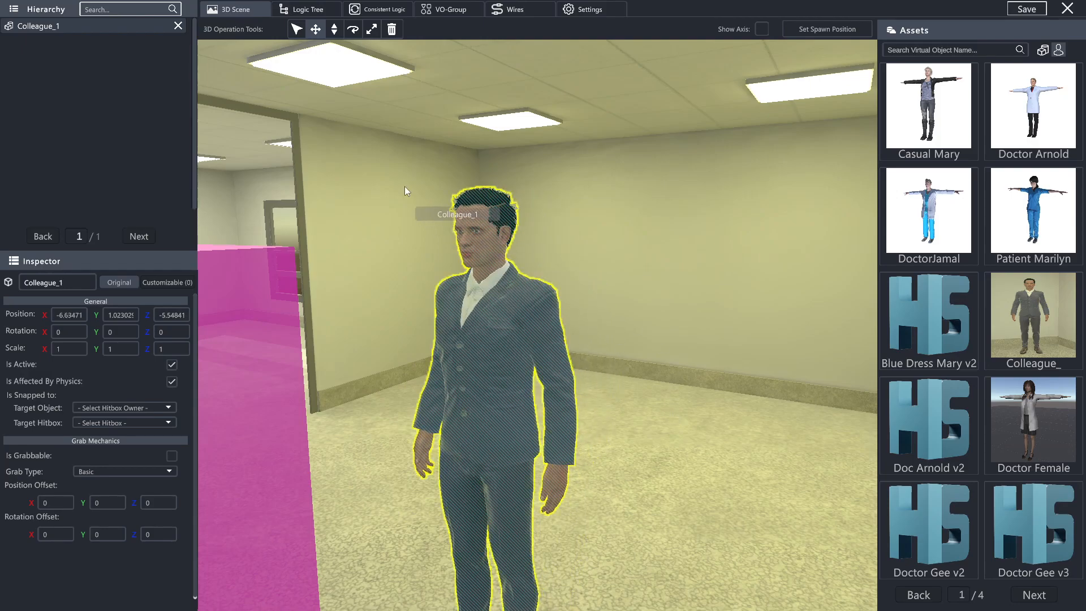
left_click(638, 454)
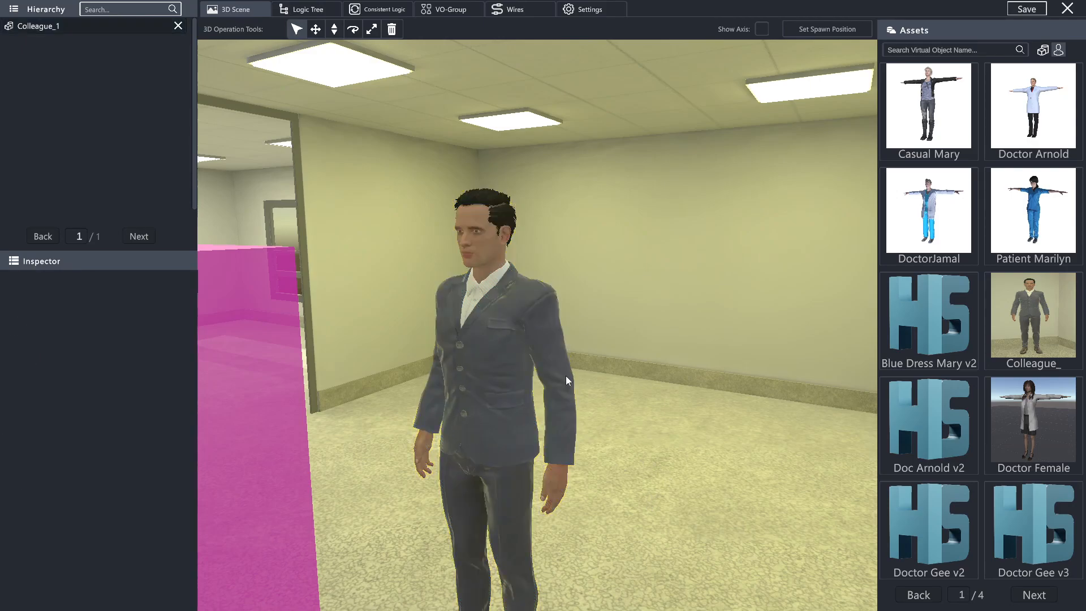
- Select the colleague character and raise it vertically to a Y position of about 1.12
left_click(480, 427)
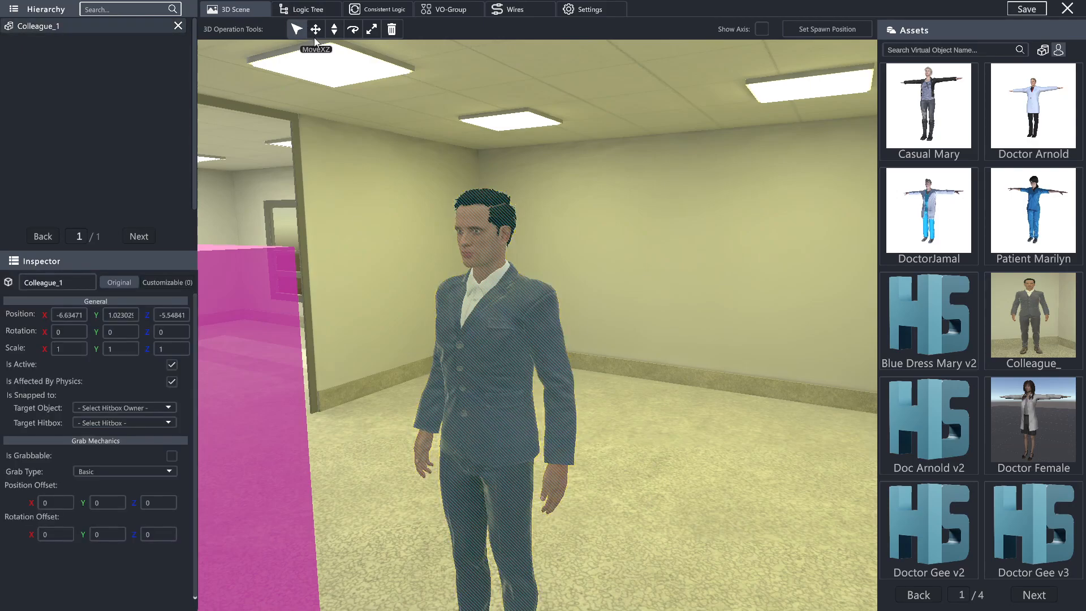
left_click(333, 29)
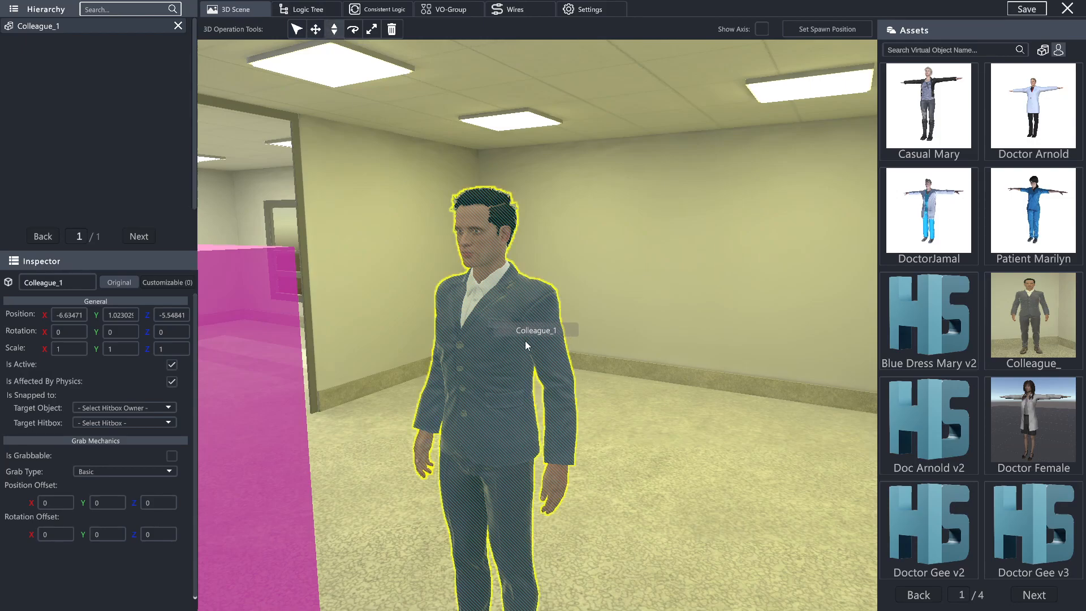
left_click_drag(525, 343, 525, 316)
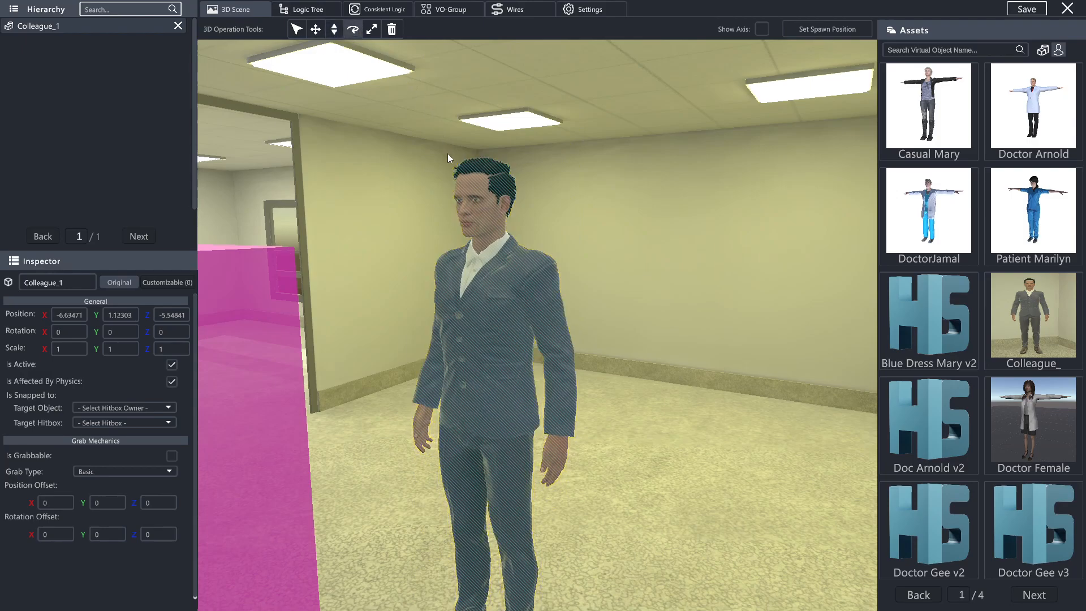
- Rotate the colleague character to about 348.9 degrees around Y and scale it uniformly down to about 0.886
mouse_move(502, 350)
left_mouse_down()
mouse_move(509, 331)
mouse_move(441, 328)
mouse_move(541, 329)
mouse_move(481, 330)
mouse_move(500, 329)
left_mouse_up()
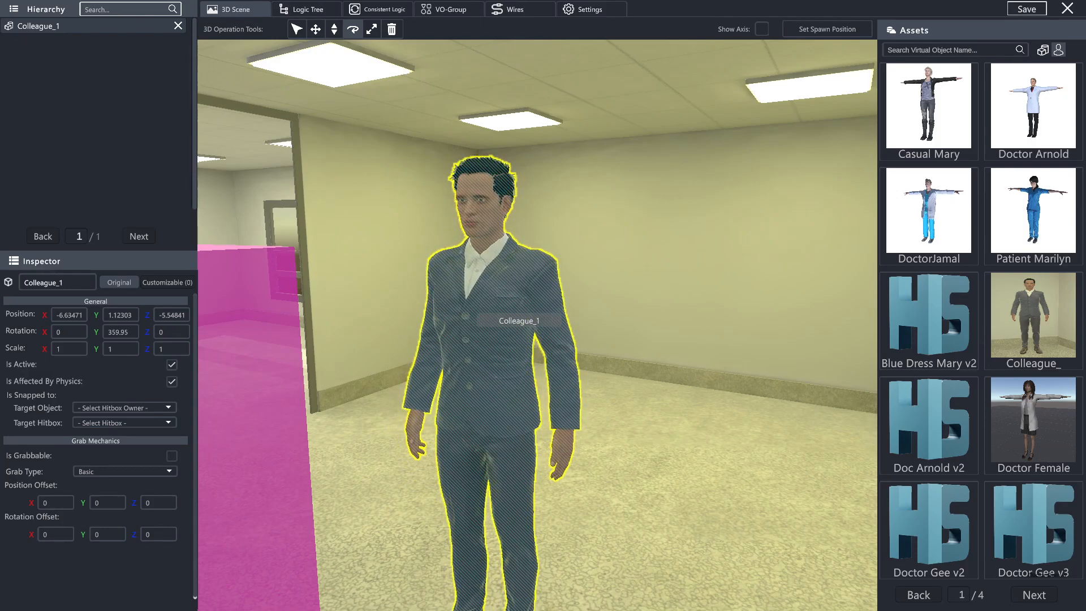
left_click(373, 32)
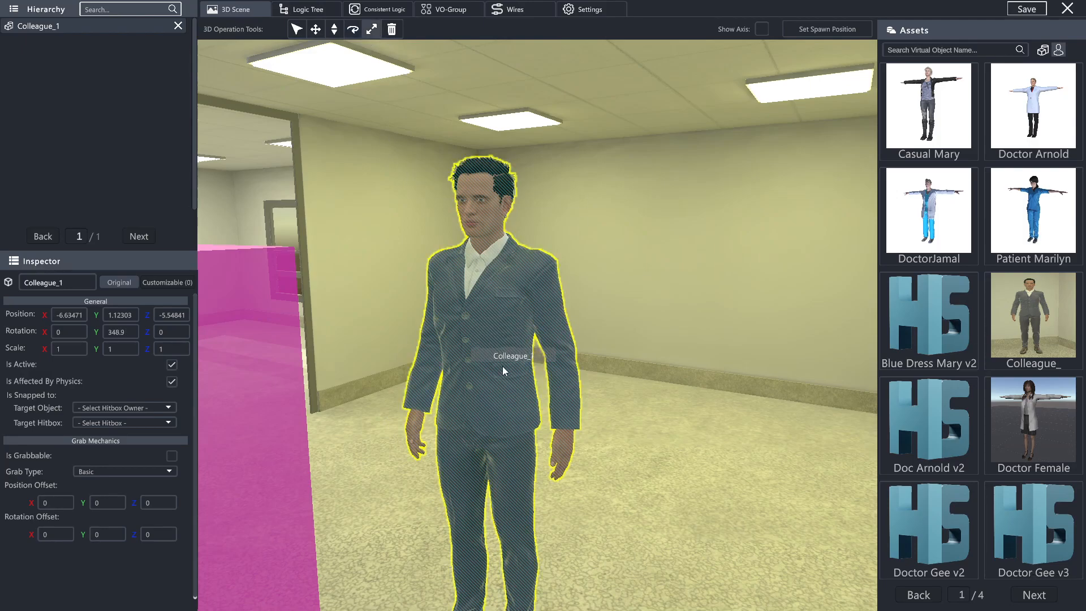
mouse_move(495, 329)
left_mouse_down()
mouse_move(495, 257)
mouse_move(495, 361)
mouse_move(495, 314)
left_mouse_up()
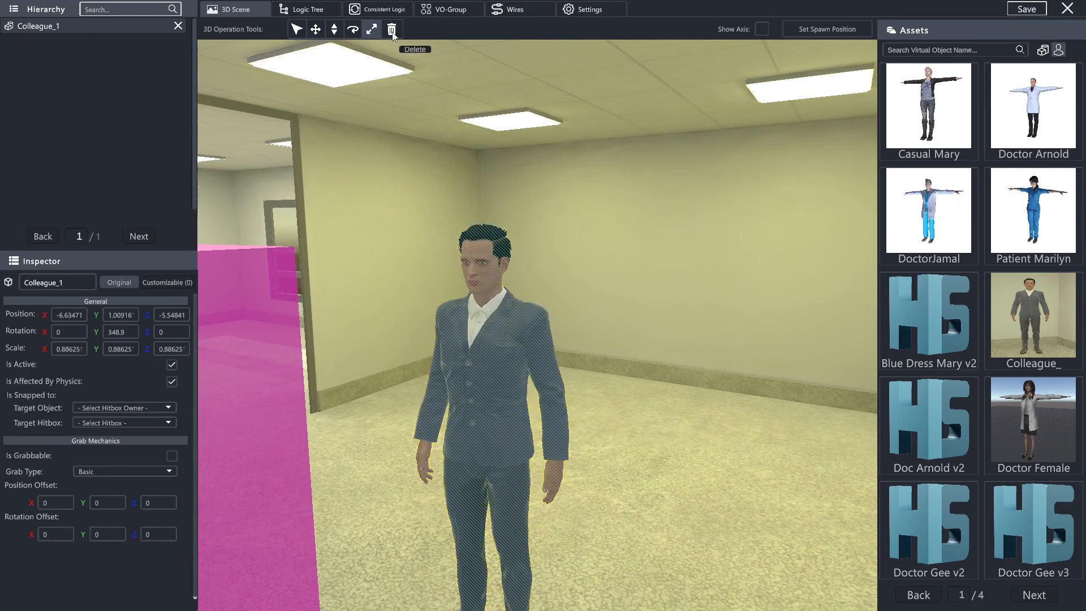
- Delete the colleague character from the scene, with the confirmation set not to ask for the next minute
left_click(392, 30)
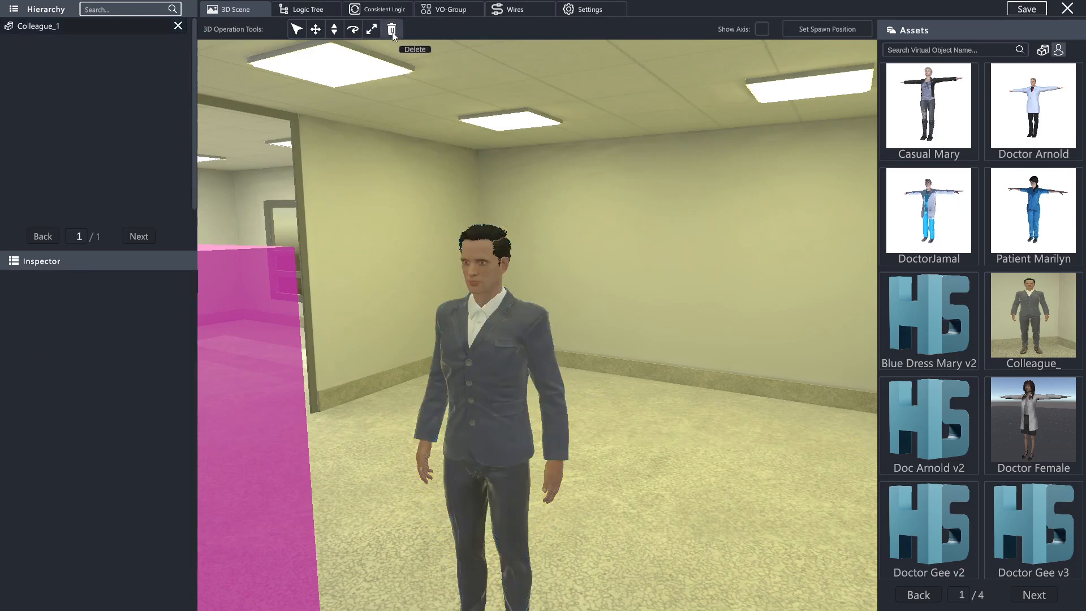
left_click(491, 378)
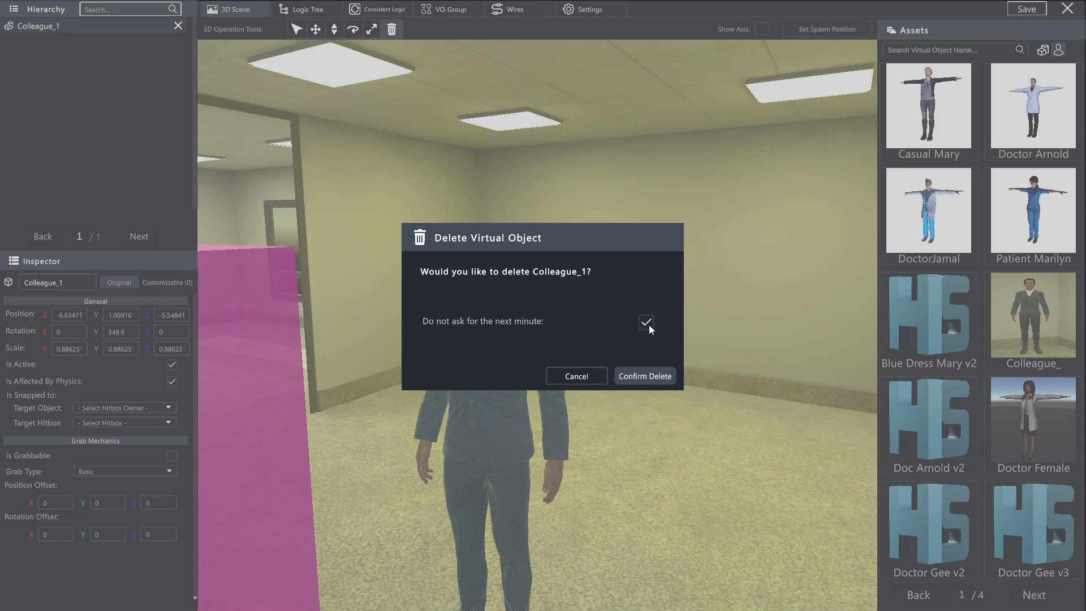
left_click(648, 378)
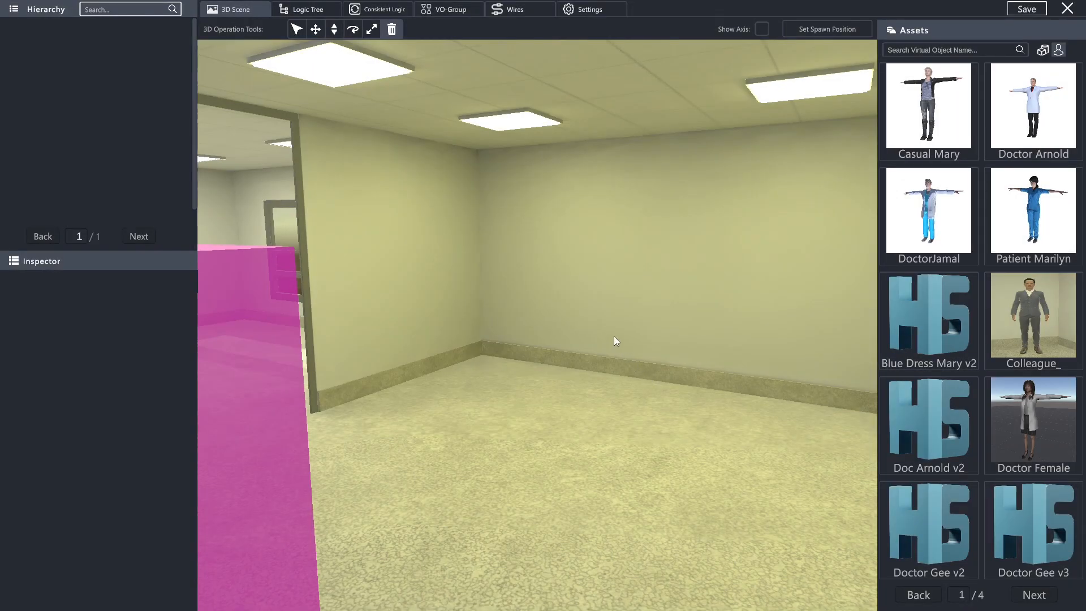